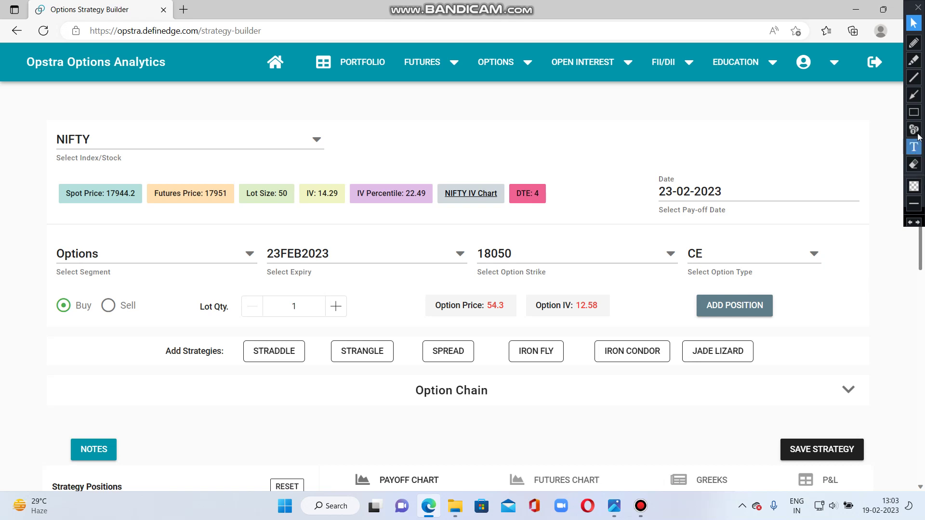
# Sketch a red wavy price line over the option fields, branching up, sideways and down, numbering the sideways branch 1 and the downward branch 2.
pyautogui.click(913, 42)
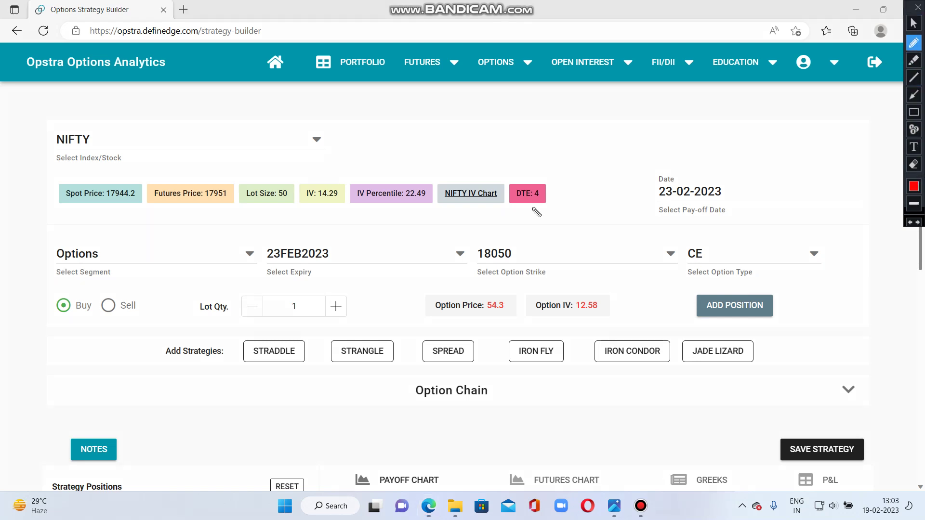
pyautogui.moveTo(444, 238)
pyautogui.mouseDown()
pyautogui.moveTo(474, 236)
pyautogui.moveTo(552, 262)
pyautogui.moveTo(608, 241)
pyautogui.moveTo(656, 253)
pyautogui.moveTo(741, 248)
pyautogui.mouseUp()
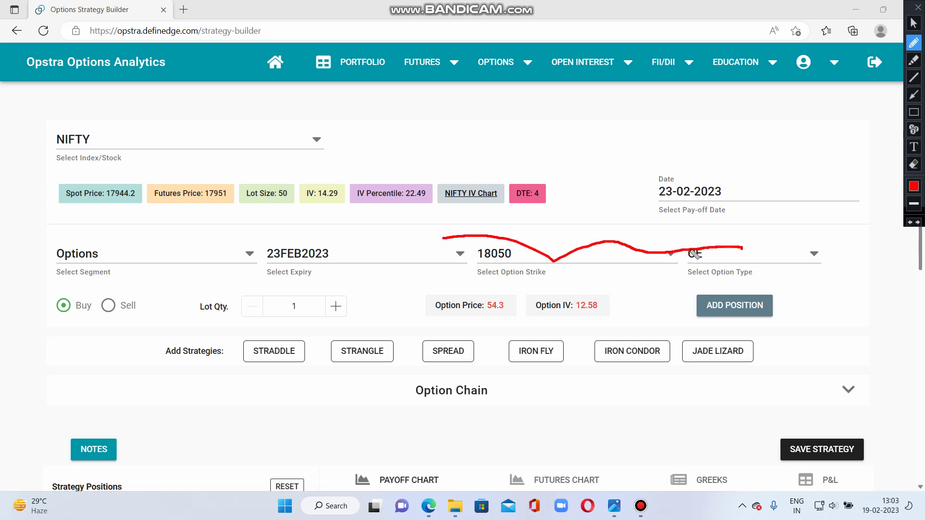
pyautogui.moveTo(683, 251); pyautogui.dragTo(705, 168)
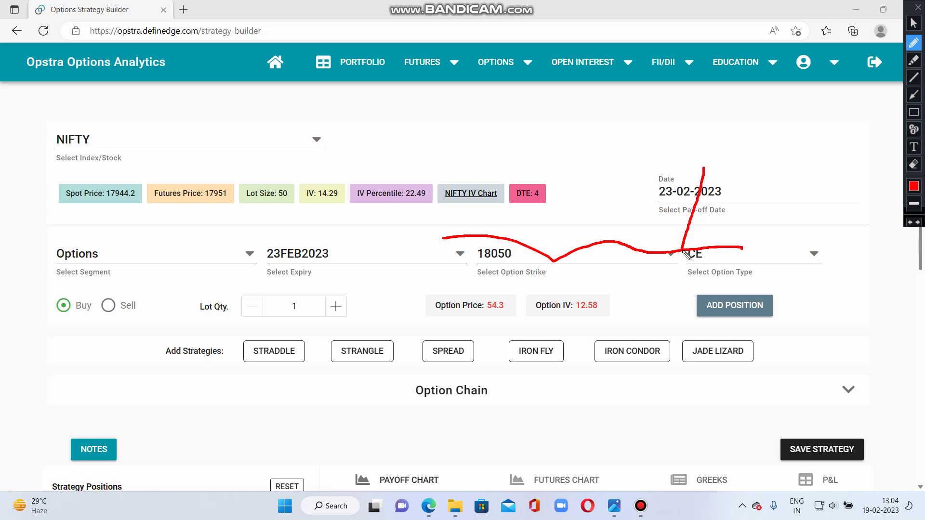
pyautogui.moveTo(683, 251); pyautogui.dragTo(732, 343)
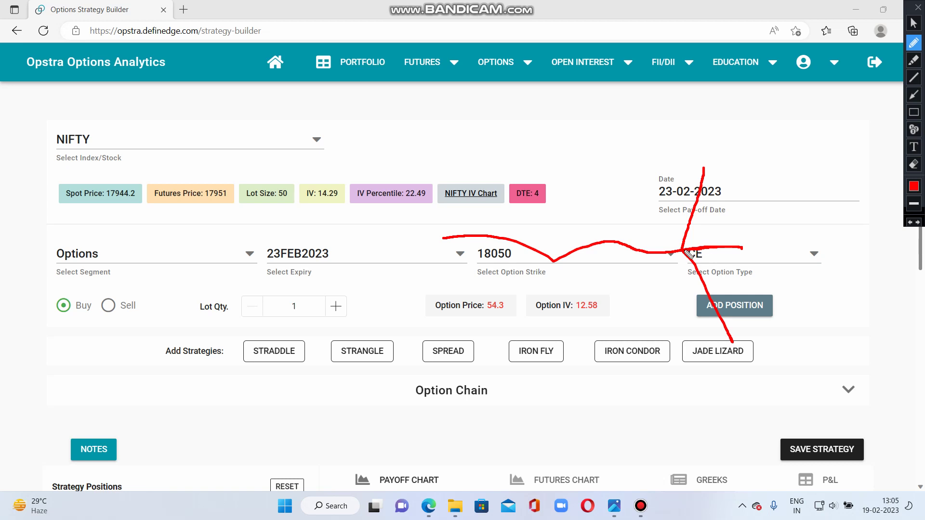
pyautogui.moveTo(689, 254); pyautogui.dragTo(737, 347)
pyautogui.moveTo(760, 243)
pyautogui.mouseDown()
pyautogui.moveTo(765, 222)
pyautogui.moveTo(770, 265)
pyautogui.mouseUp()
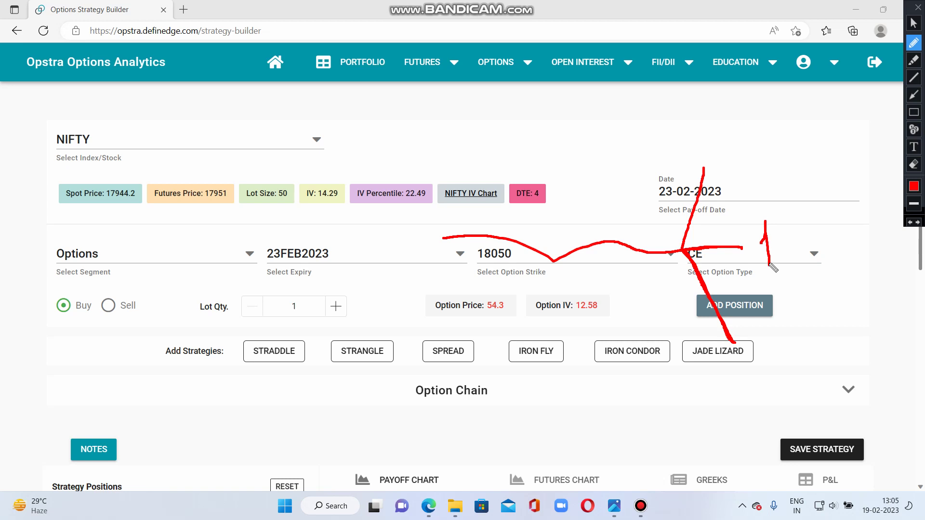
pyautogui.moveTo(755, 329)
pyautogui.mouseDown()
pyautogui.moveTo(767, 308)
pyautogui.moveTo(782, 319)
pyautogui.moveTo(757, 351)
pyautogui.moveTo(811, 347)
pyautogui.mouseUp()
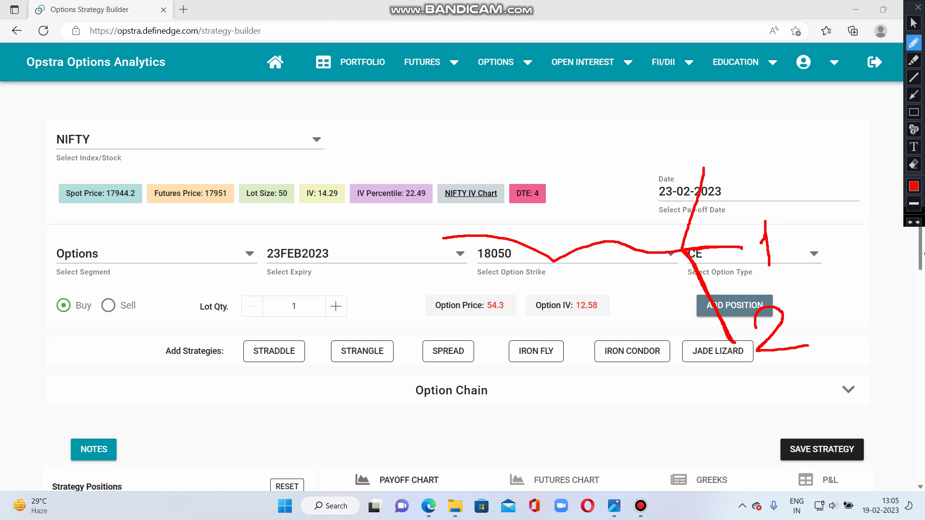
# Erase the entire red price-path sketch from the page and return to the normal pointer.
pyautogui.click(914, 166)
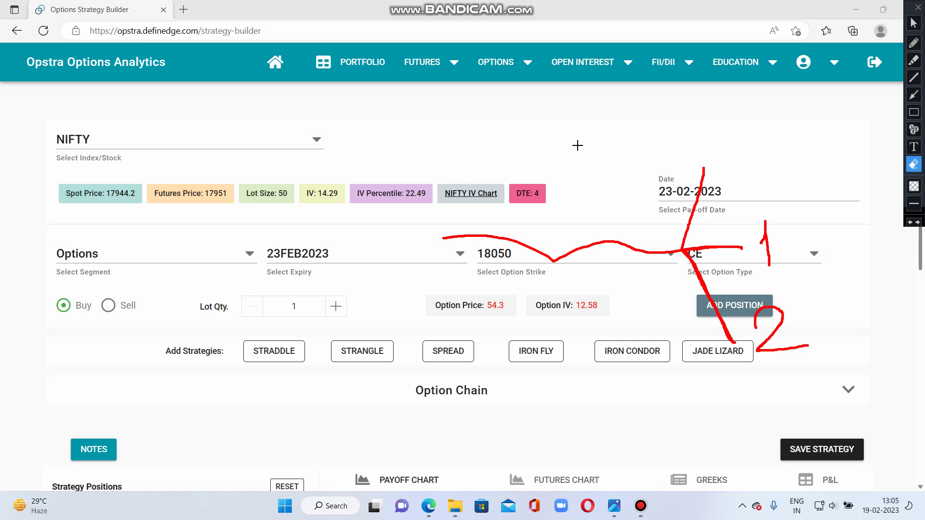
pyautogui.moveTo(638, 234)
pyautogui.mouseDown()
pyautogui.moveTo(841, 361)
pyautogui.moveTo(860, 408)
pyautogui.mouseUp()
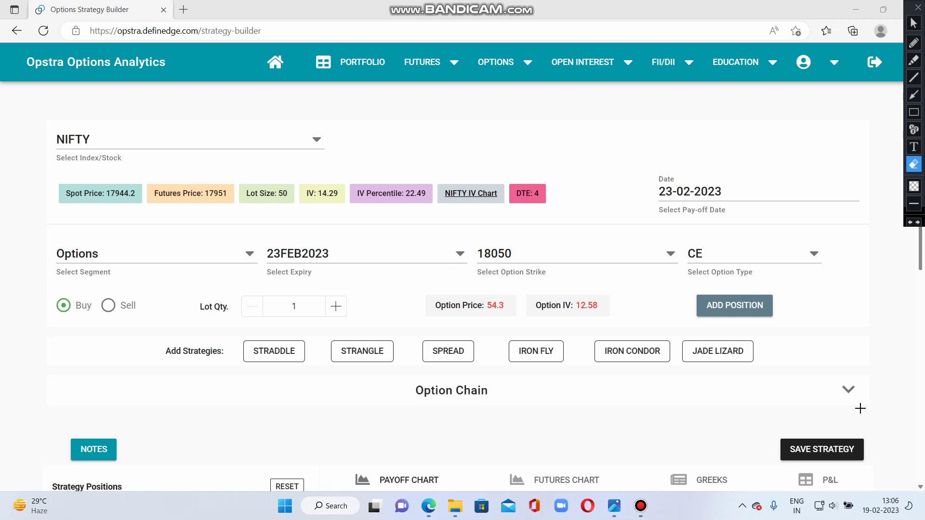
pyautogui.click(913, 26)
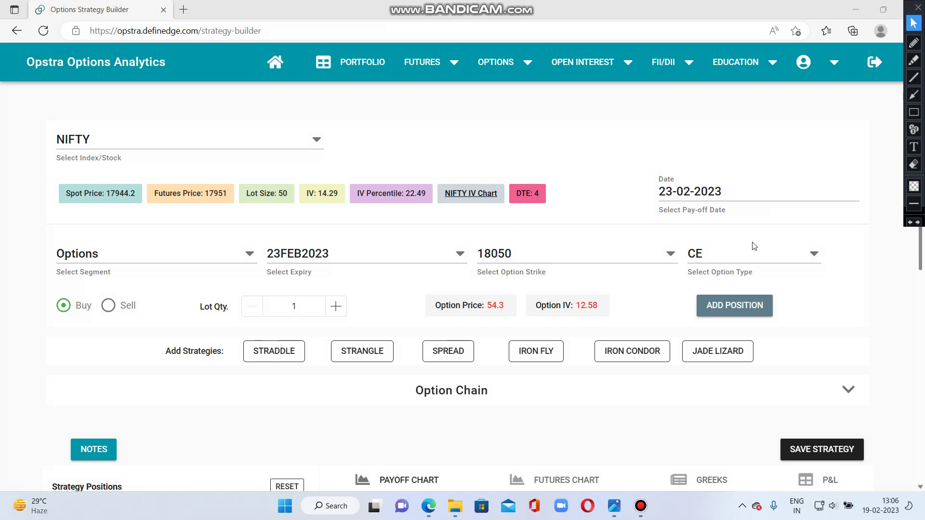
pyautogui.click(642, 510)
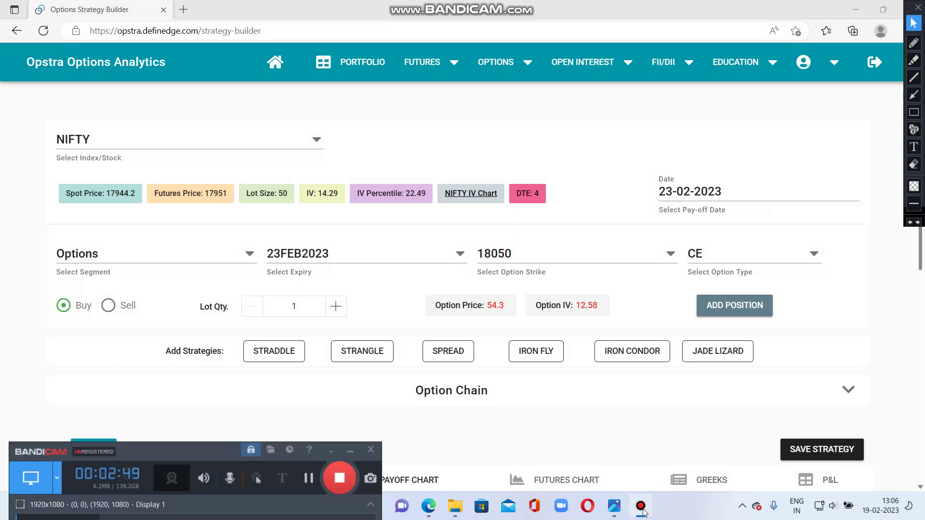
pyautogui.click(642, 510)
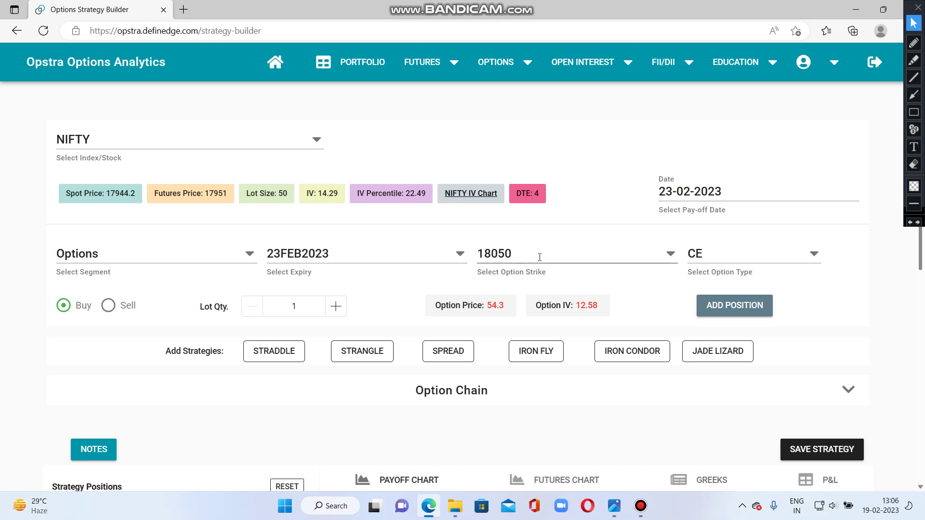
# Add a NIFTY sell position for the 17950 PE option.
pyautogui.click(813, 254)
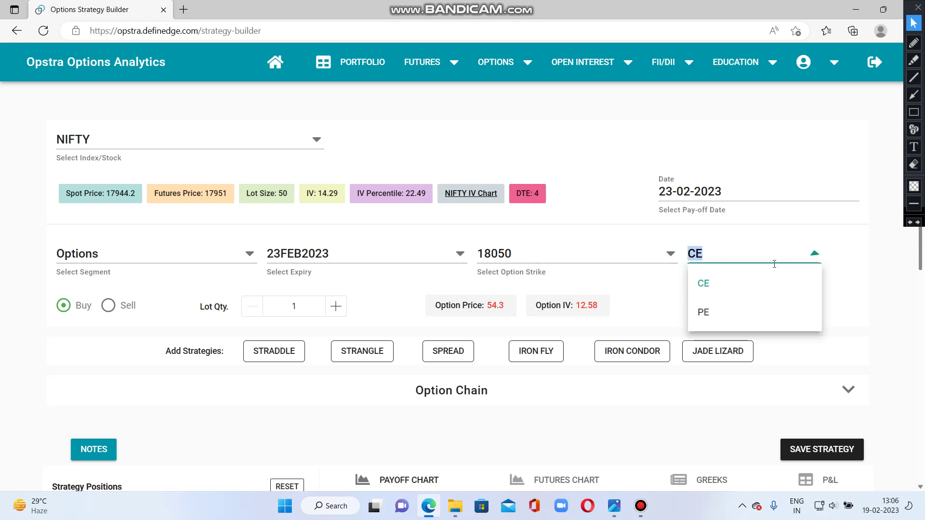
pyautogui.click(701, 307)
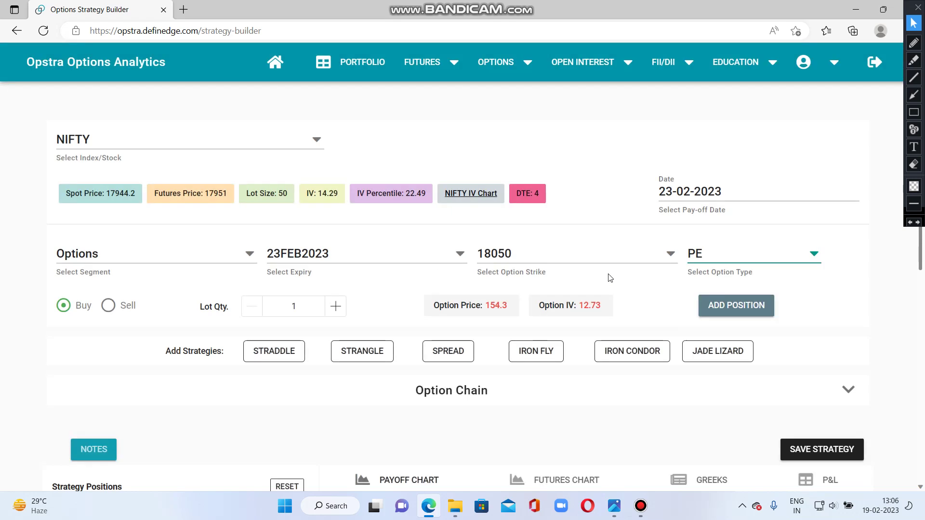
pyautogui.click(533, 254)
pyautogui.write('1')
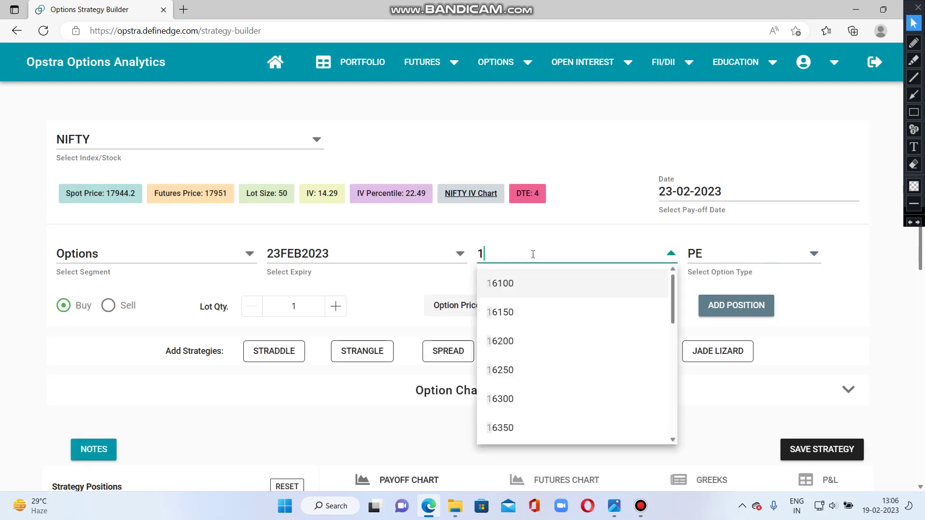
pyautogui.write('7950')
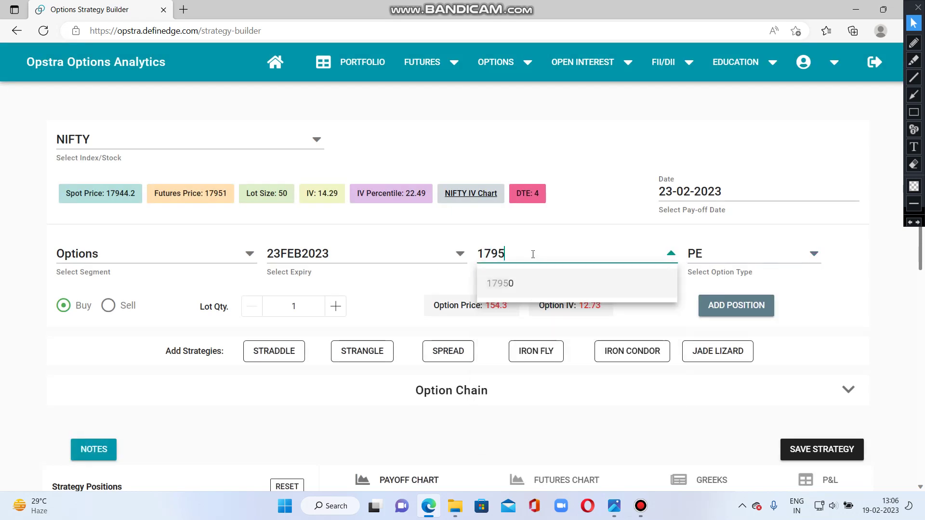
pyautogui.click(501, 283)
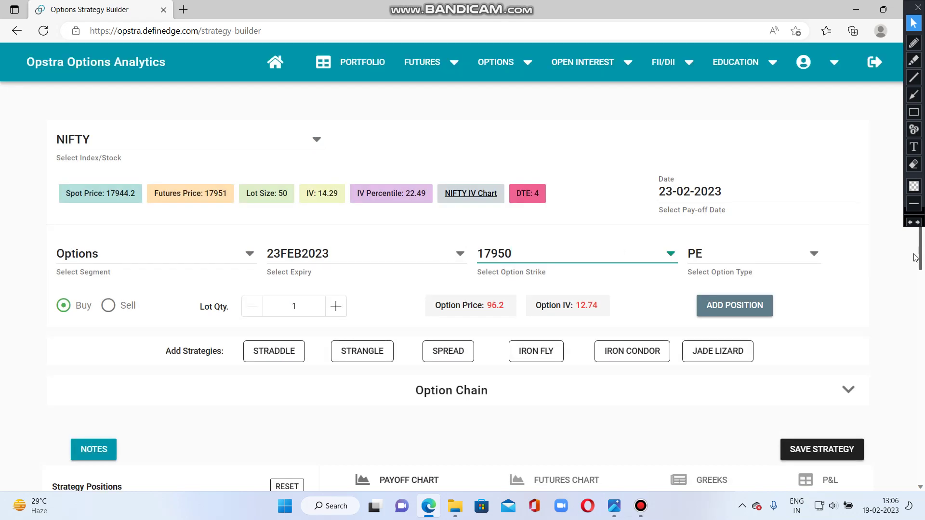
pyautogui.click(108, 305)
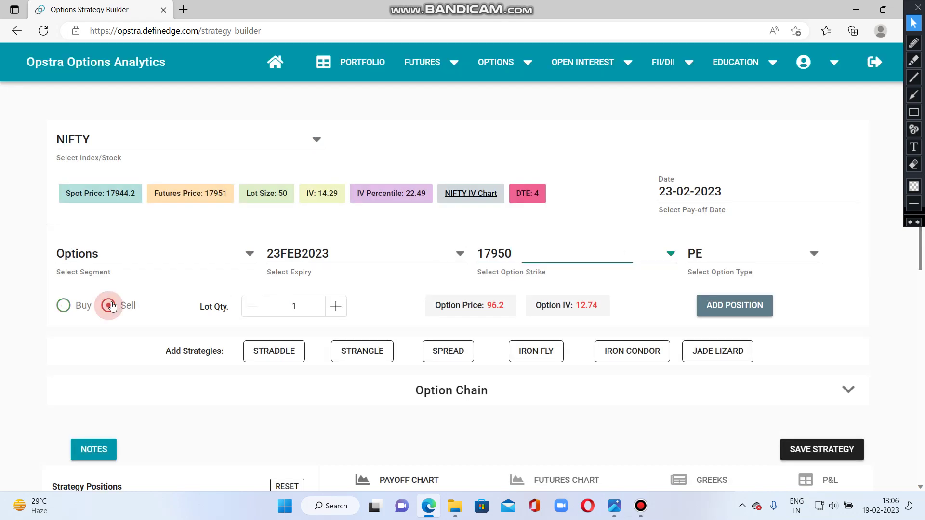
pyautogui.click(714, 307)
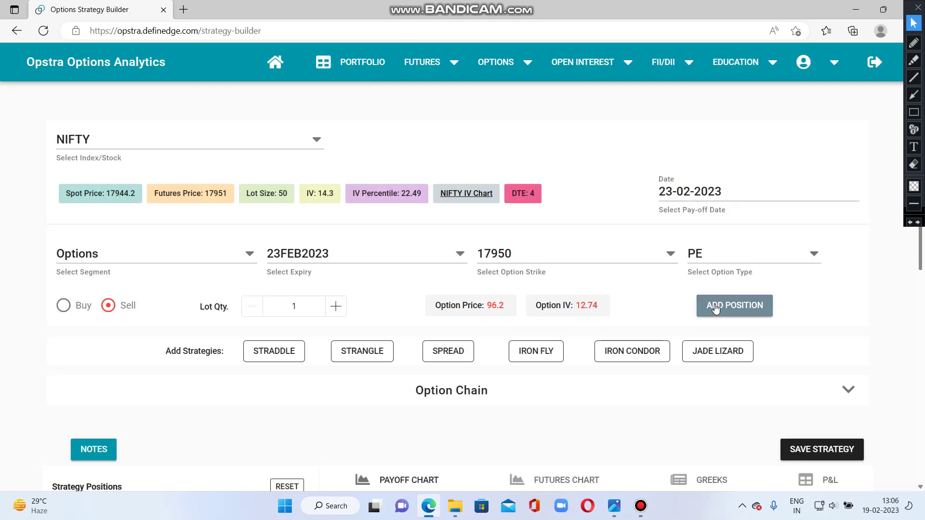
# Add a buy position for the NIFTY PE option at strike 17850.
pyautogui.click(530, 260)
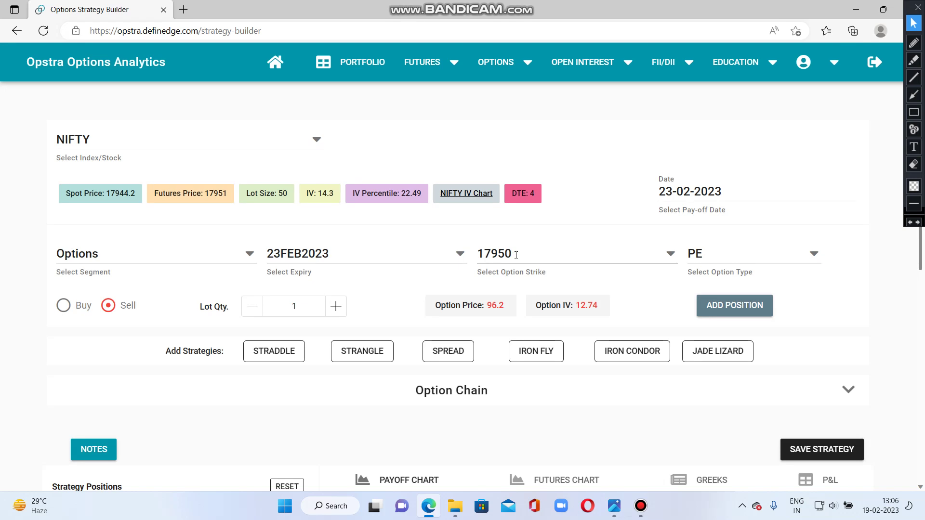
pyautogui.doubleClick(516, 255)
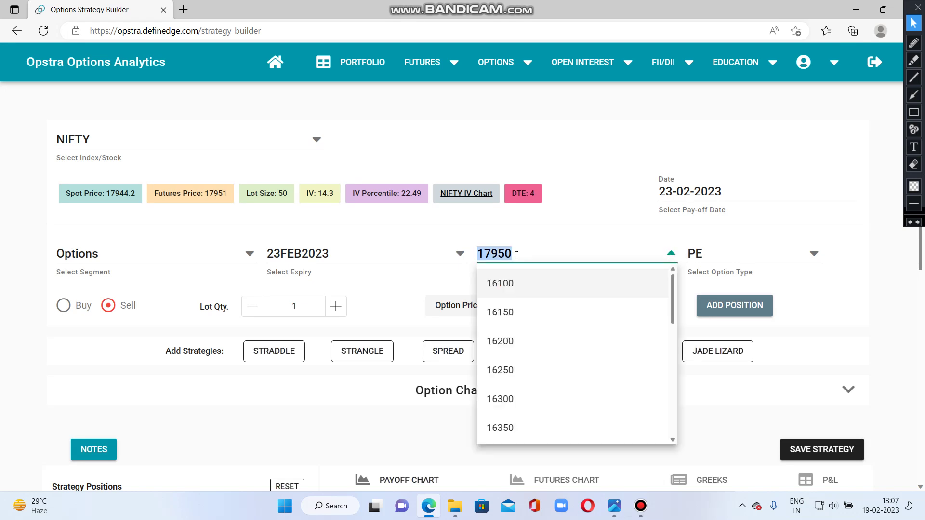
pyautogui.write('1')
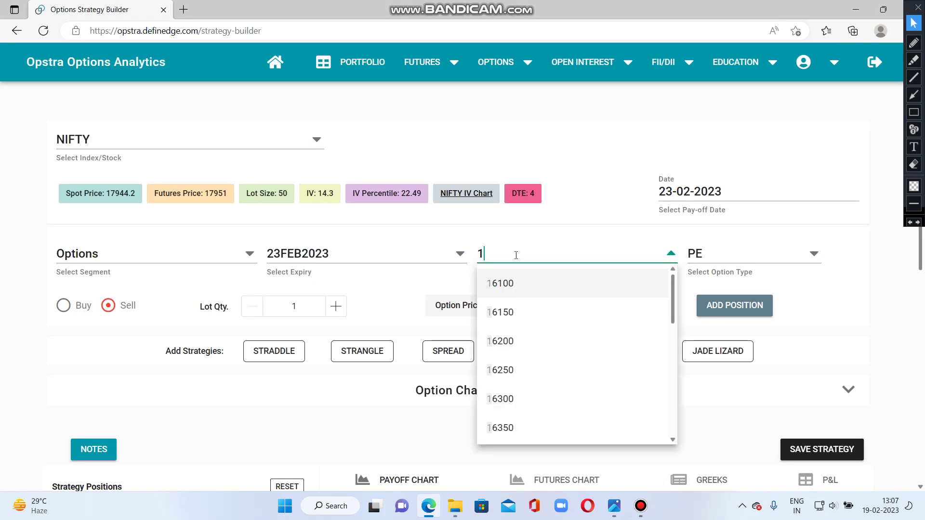
pyautogui.write('7850')
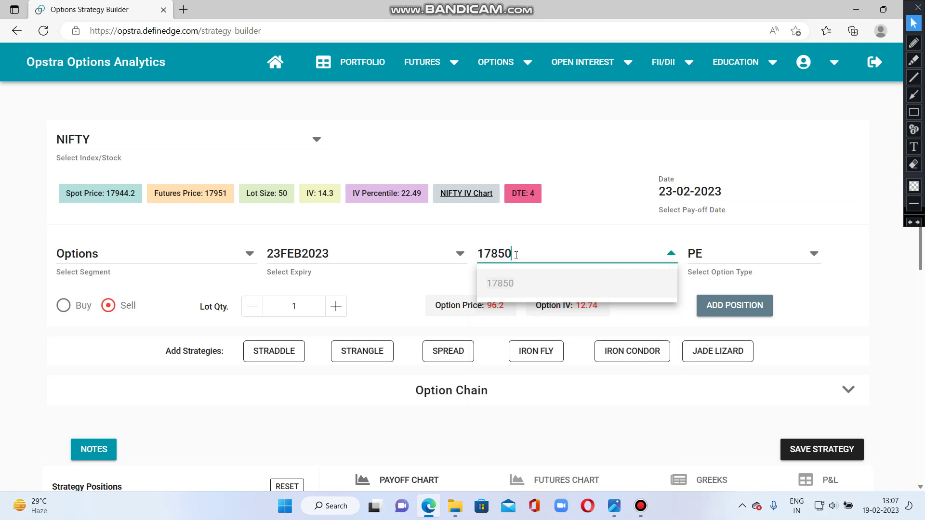
pyautogui.click(499, 283)
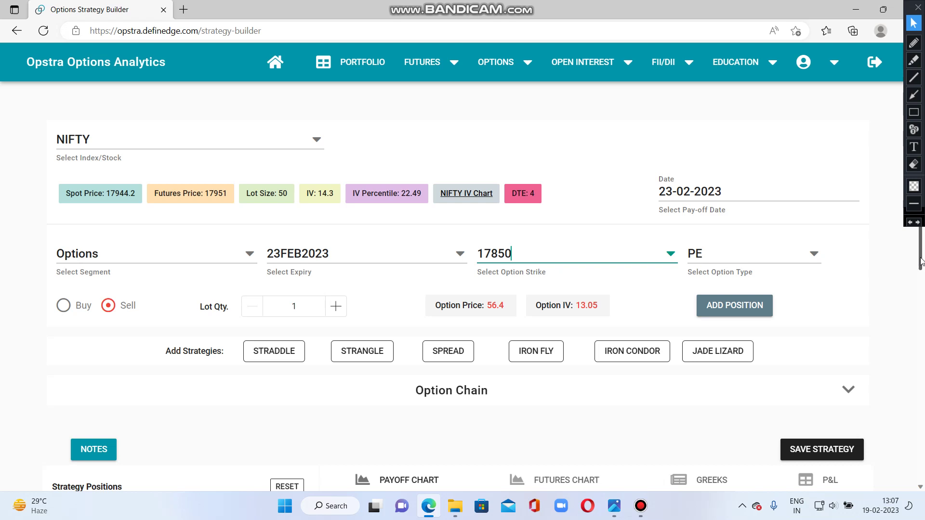
pyautogui.moveTo(921, 262); pyautogui.dragTo(921, 240)
pyautogui.click(66, 310)
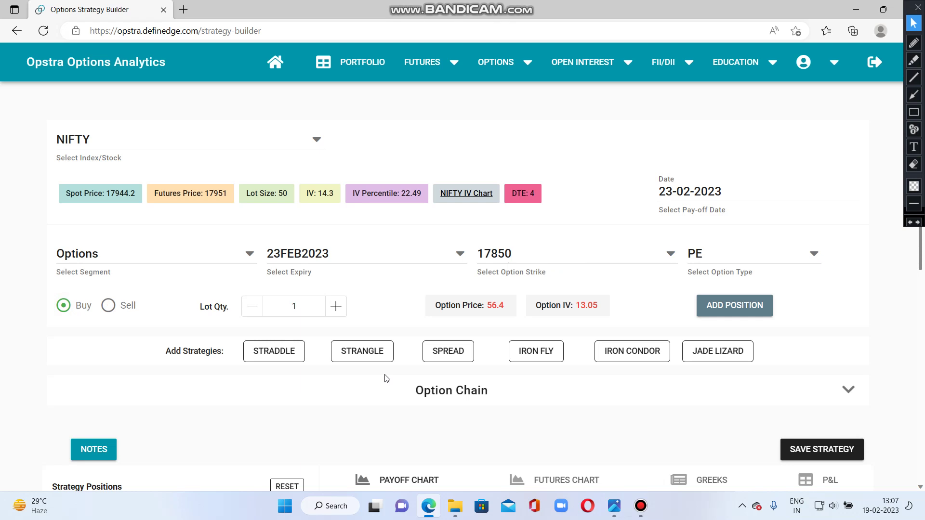
pyautogui.click(710, 302)
# Reset all strategy positions and add the 17850 PE buy position again.
pyautogui.moveTo(921, 263); pyautogui.dragTo(915, 243)
pyautogui.scroll(-2, 910, 270)
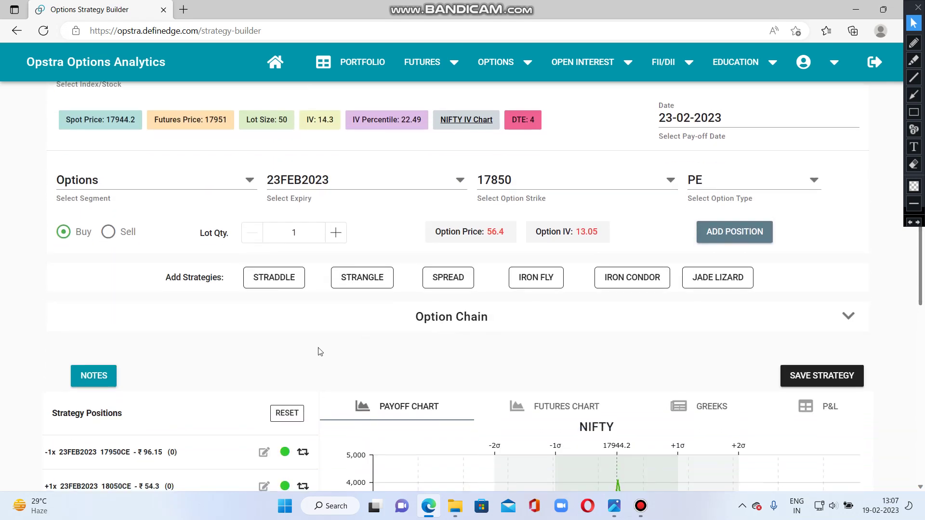
pyautogui.click(287, 413)
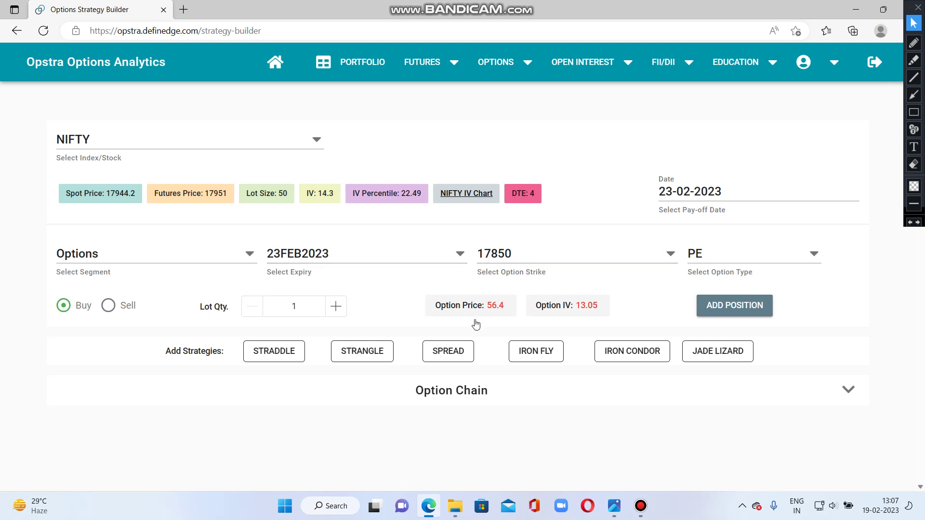
pyautogui.click(713, 311)
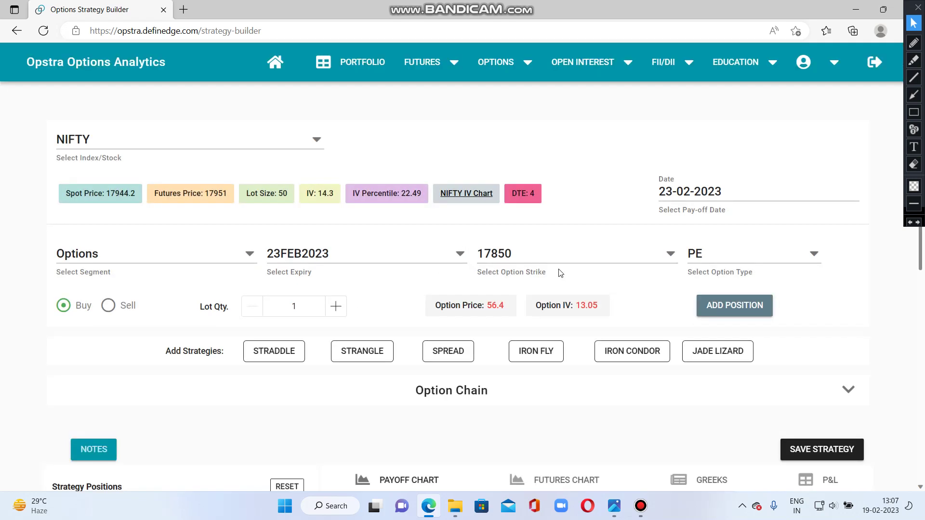
# Change the strike to 17950 and add the PE option as a sell position.
pyautogui.click(516, 254)
pyautogui.write('17950')
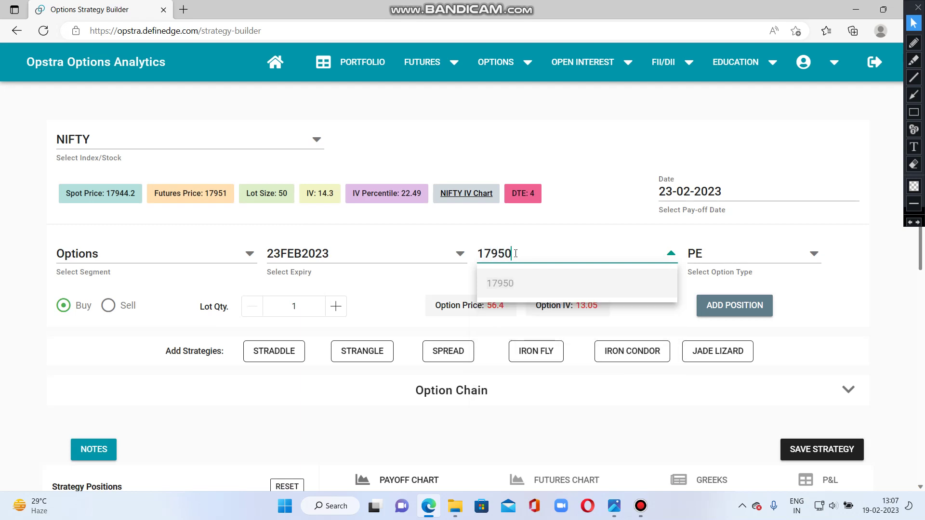
pyautogui.click(499, 283)
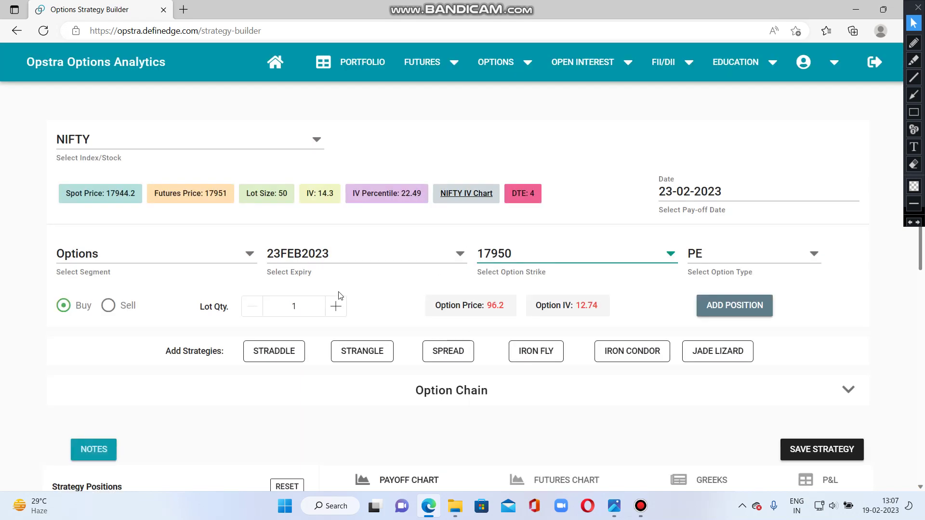
pyautogui.click(108, 306)
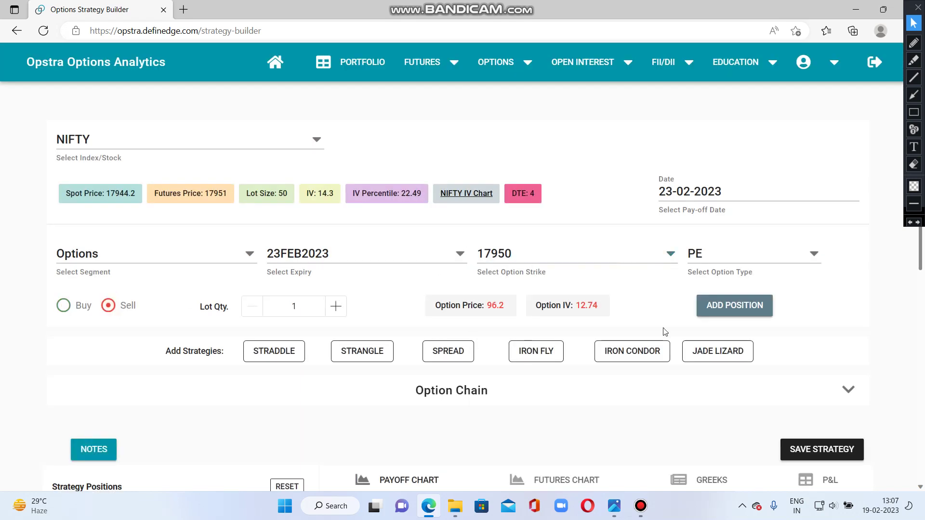
pyautogui.click(738, 316)
# Circle the probability of profit, maximum profit, maximum loss and breakeven values in red in the strategy summary, and return to the normal pointer.
pyautogui.scroll(-1, 924, 319)
pyautogui.scroll(-6, 924, 320)
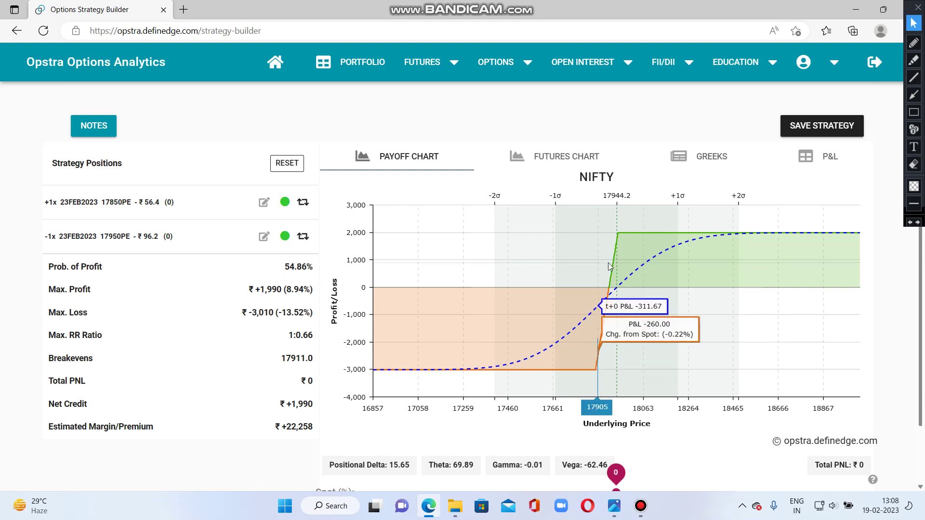
pyautogui.click(914, 42)
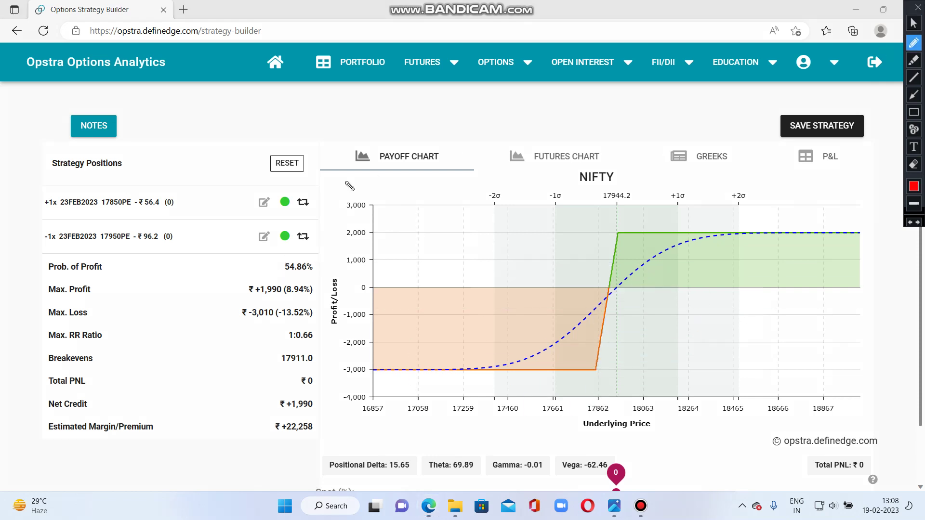
pyautogui.moveTo(292, 254)
pyautogui.mouseDown()
pyautogui.moveTo(257, 260)
pyautogui.moveTo(290, 286)
pyautogui.moveTo(314, 286)
pyautogui.moveTo(327, 269)
pyautogui.moveTo(318, 251)
pyautogui.moveTo(285, 257)
pyautogui.mouseUp()
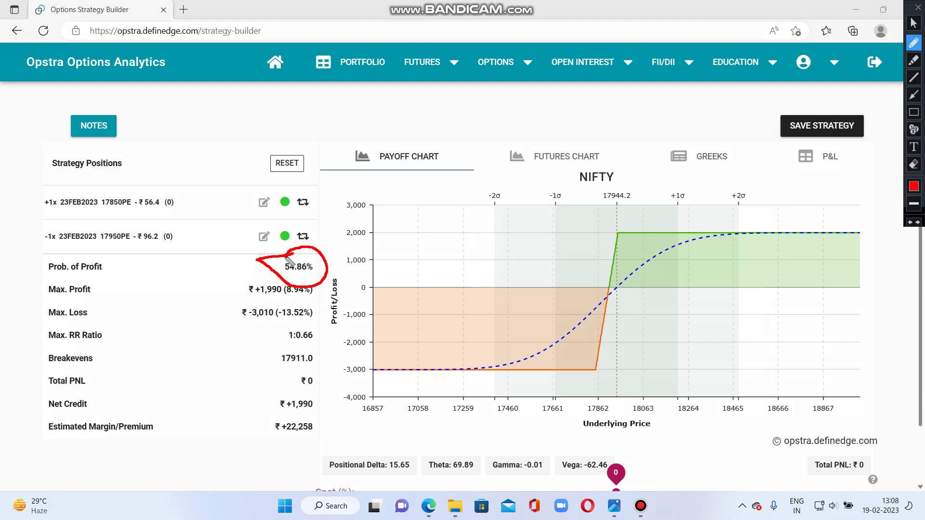
pyautogui.moveTo(267, 276)
pyautogui.mouseDown()
pyautogui.moveTo(219, 294)
pyautogui.moveTo(292, 304)
pyautogui.moveTo(305, 290)
pyautogui.moveTo(253, 277)
pyautogui.moveTo(208, 326)
pyautogui.moveTo(312, 318)
pyautogui.moveTo(236, 305)
pyautogui.mouseUp()
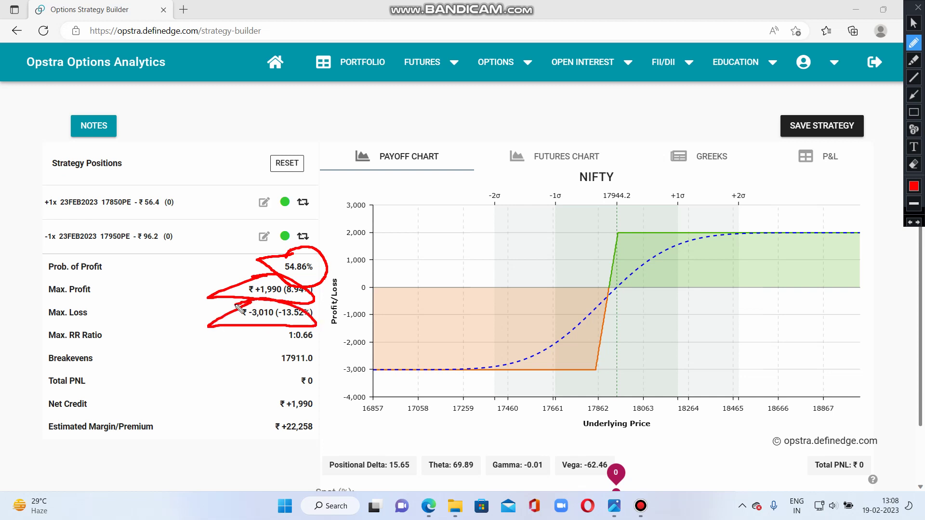
pyautogui.moveTo(303, 344)
pyautogui.mouseDown()
pyautogui.moveTo(270, 353)
pyautogui.moveTo(273, 367)
pyautogui.moveTo(315, 373)
pyautogui.moveTo(324, 361)
pyautogui.moveTo(295, 345)
pyautogui.mouseUp()
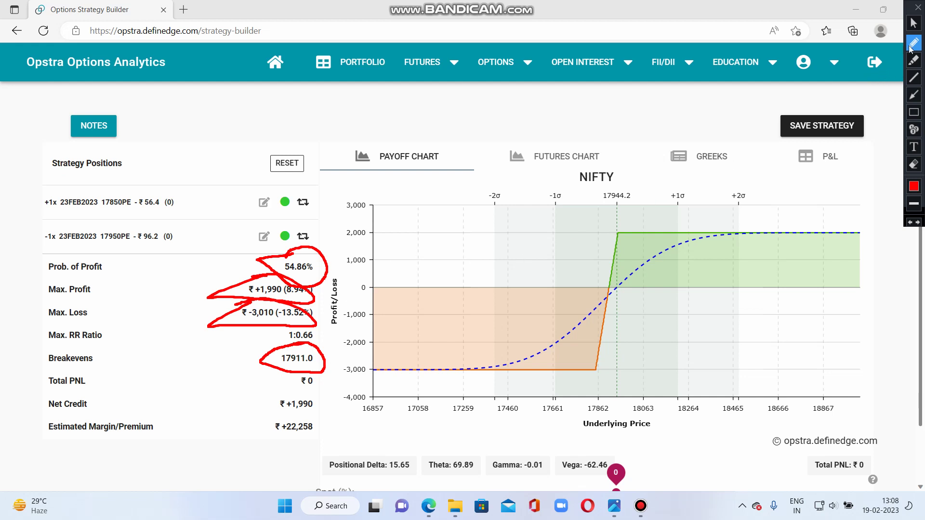
pyautogui.click(914, 23)
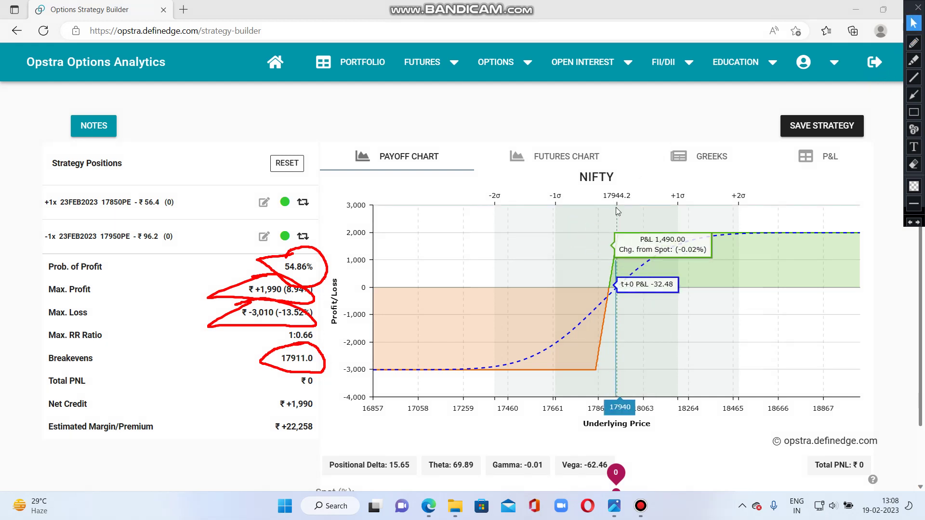